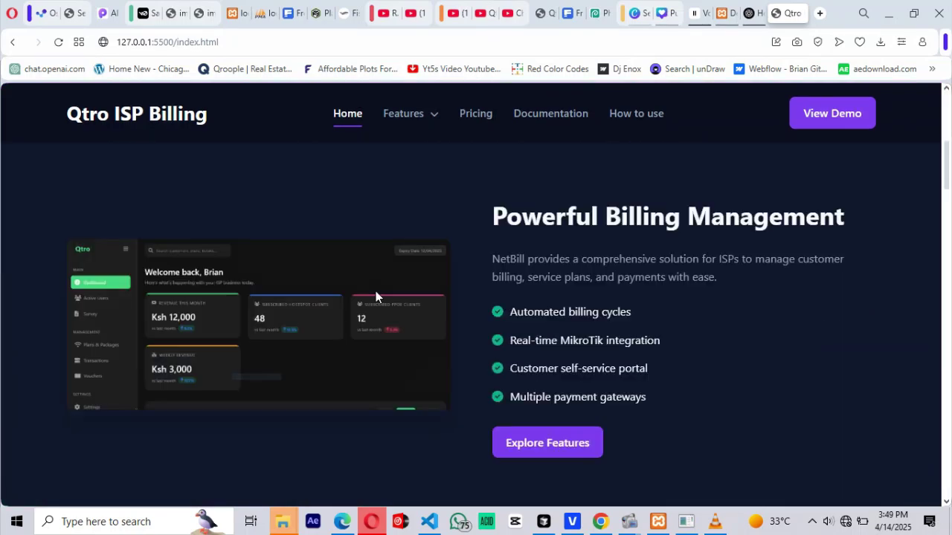
- Scroll through the Qtro landing page and follow the Purchase Now offer
scroll(527, 295, "down", 5)
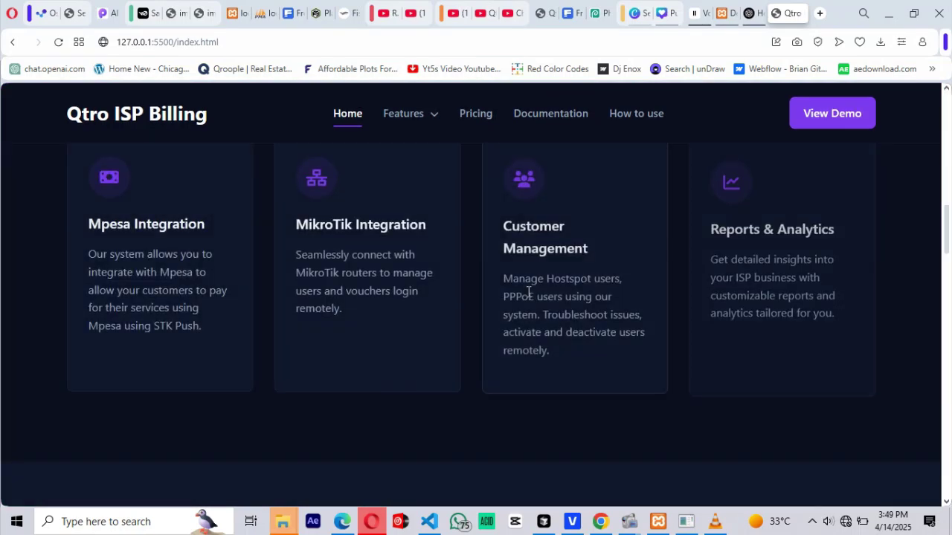
scroll(446, 301, "up", 2)
scroll(446, 303, "down", 10)
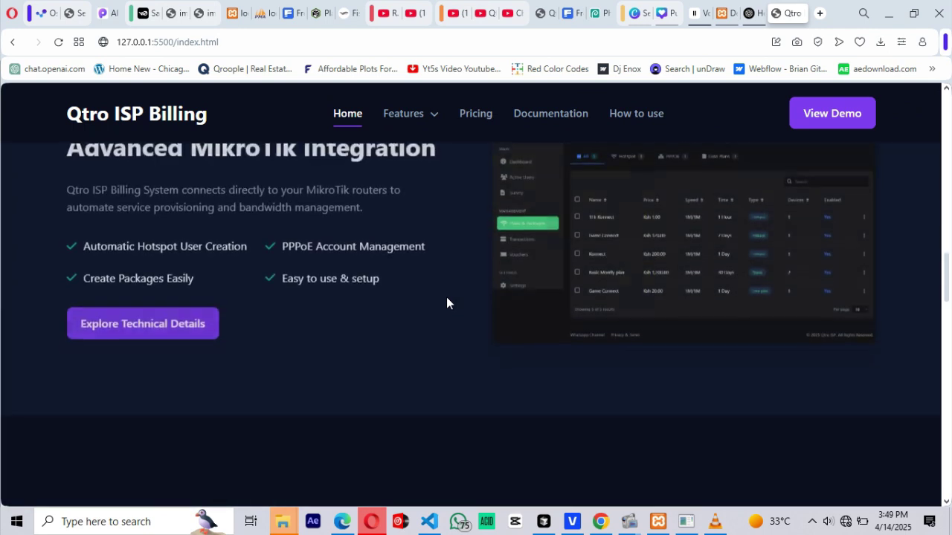
scroll(446, 303, "down", 8)
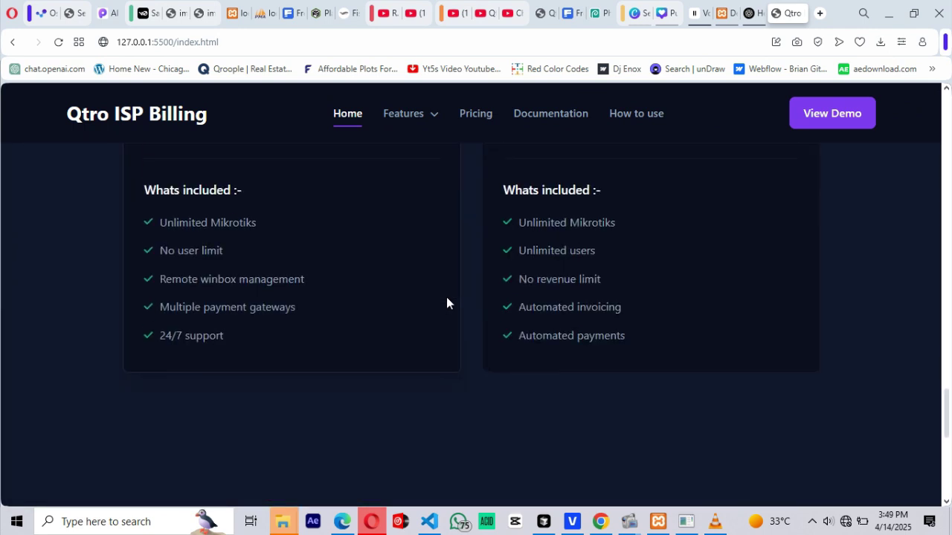
scroll(446, 303, "down", 3)
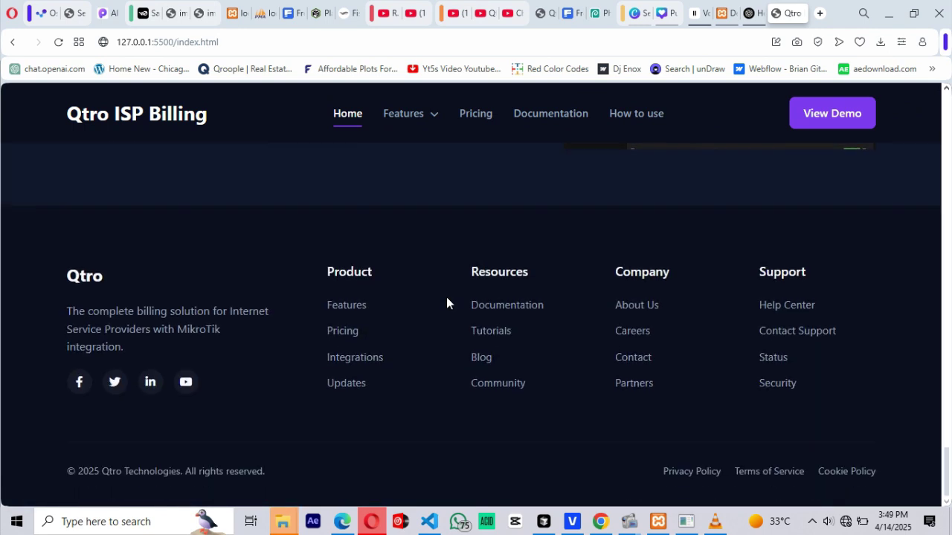
scroll(450, 283, "up", 8)
scroll(451, 283, "up", 12)
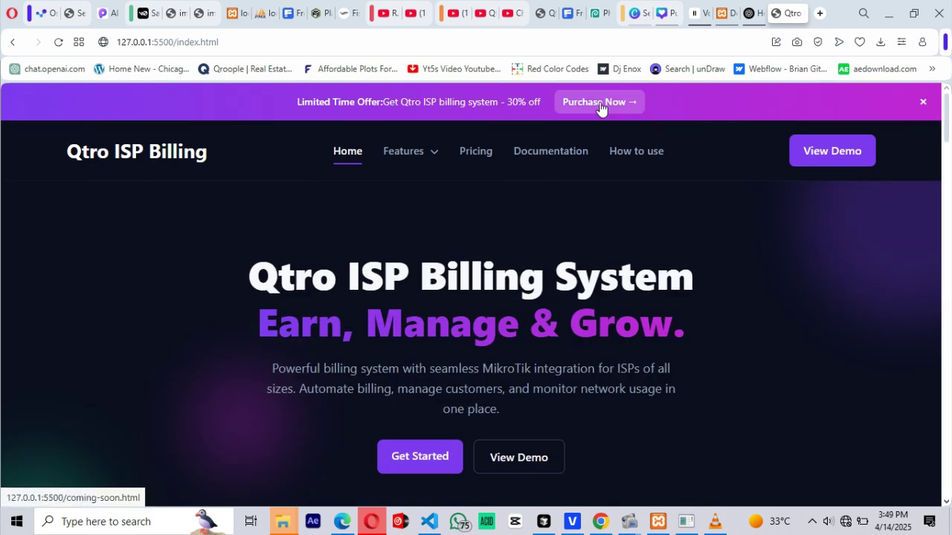
left_click(604, 104)
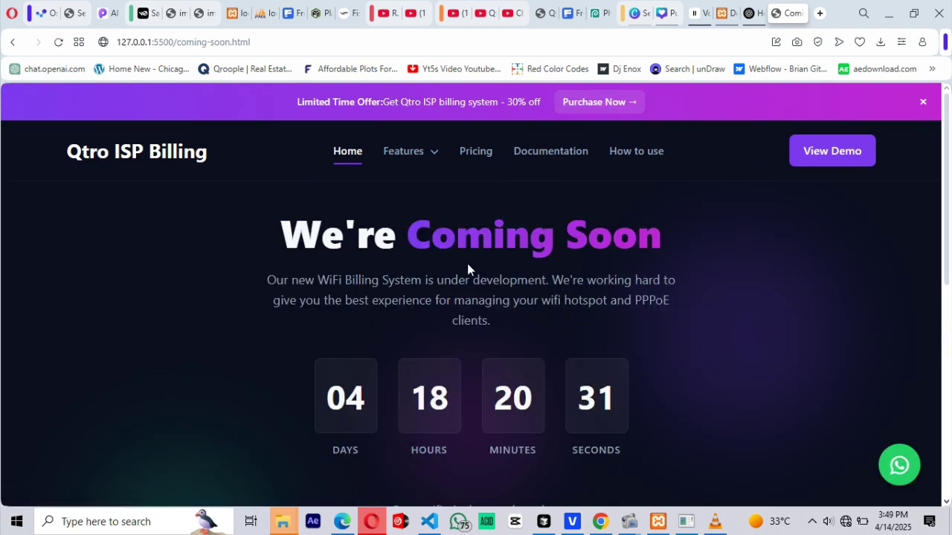
- Copy the ngrok Forwarding URL to reach the Admin/login.php sign-in page
scroll(490, 258, "down", 1)
scroll(489, 259, "up", 1)
scroll(491, 260, "down", 2)
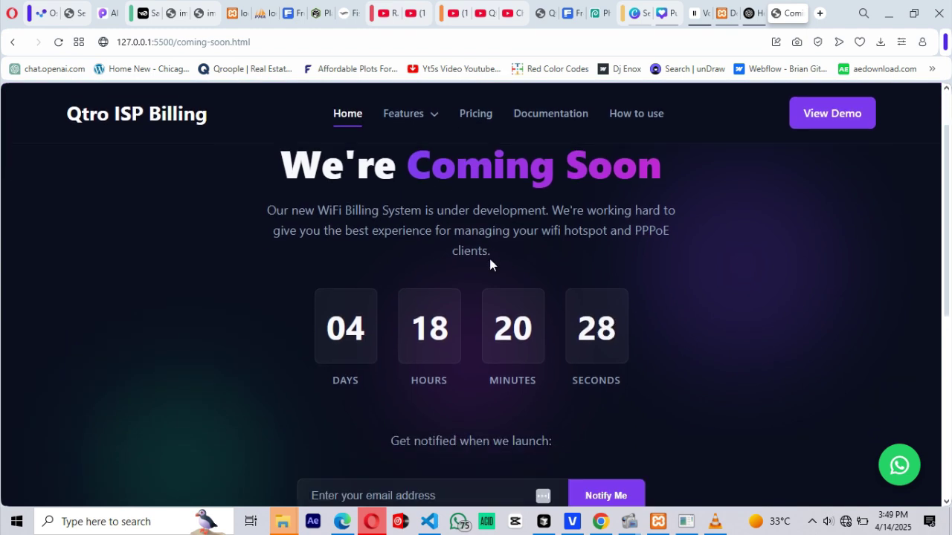
scroll(585, 272, "up", 2)
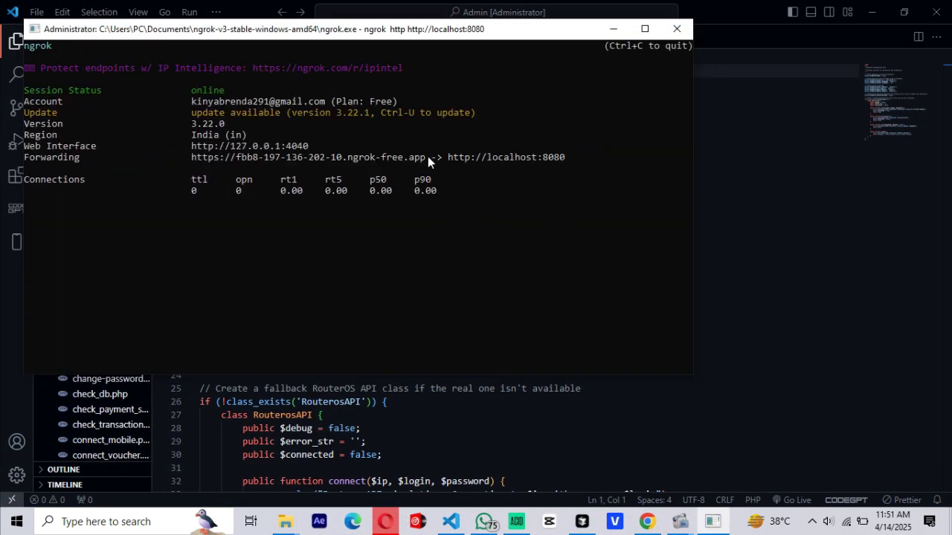
left_click_drag(427, 168, 193, 172)
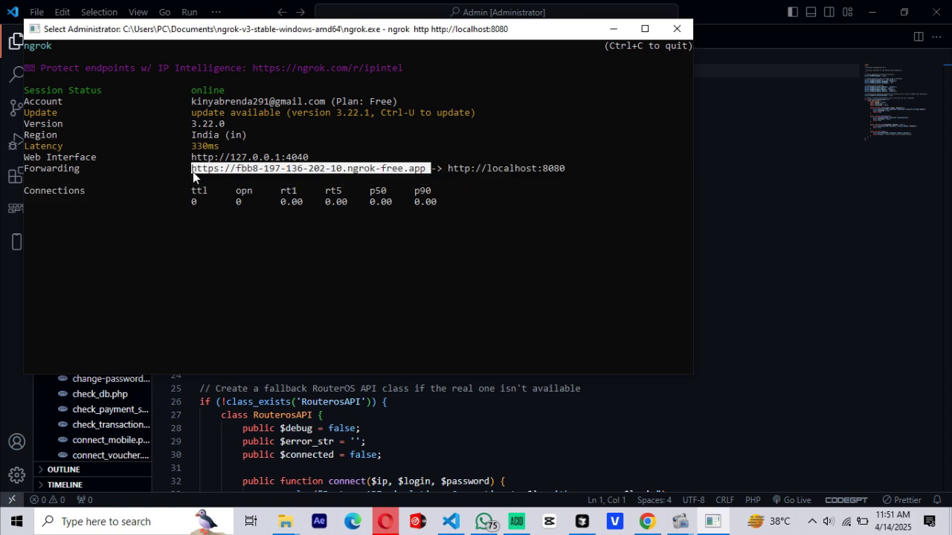
right_click(192, 169)
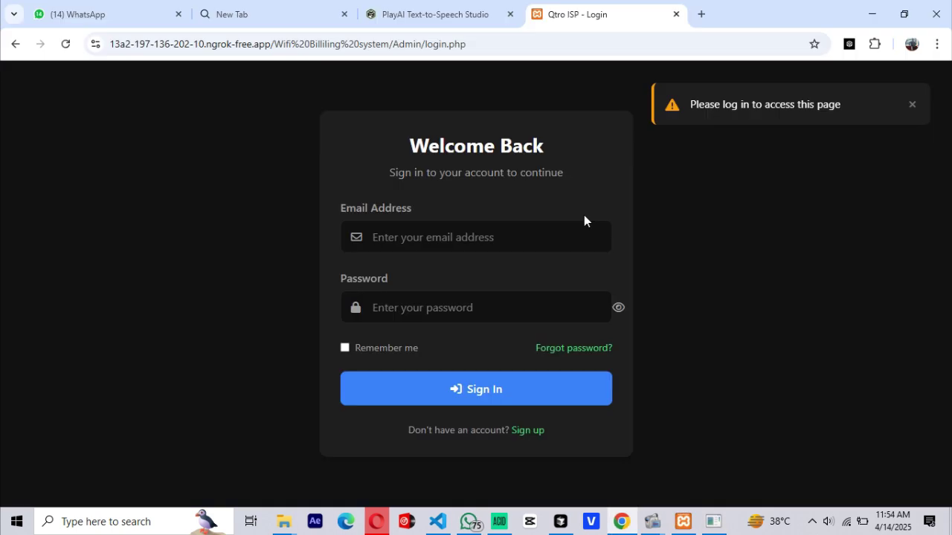
- Start a new account registration, correcting and submitting the account email
left_click(523, 431)
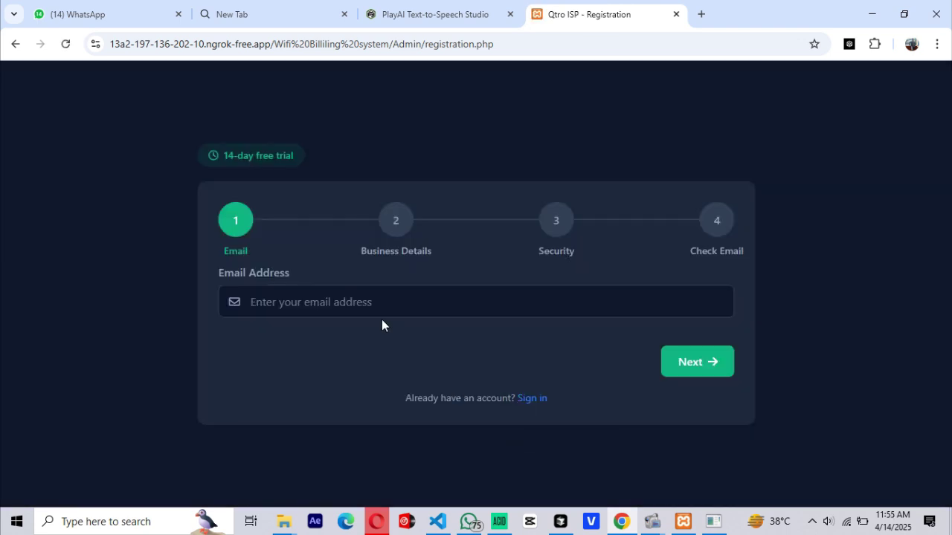
left_click(374, 311)
type("admin@gmail")
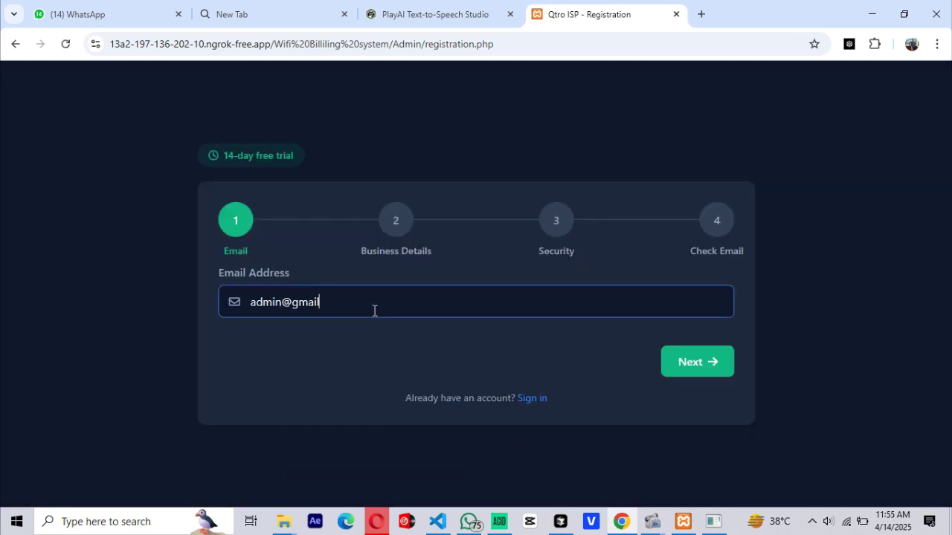
key("ctrl+a")
key("BackSpace")
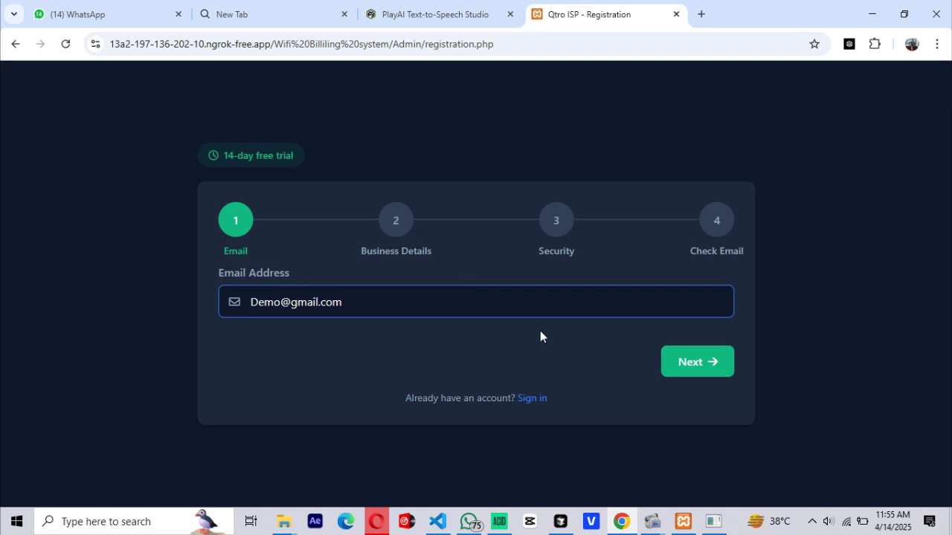
left_click(689, 362)
- Fill business details with the suggested full name, a Kenyan phone number and country Kenya
left_click(346, 305)
left_click(346, 348)
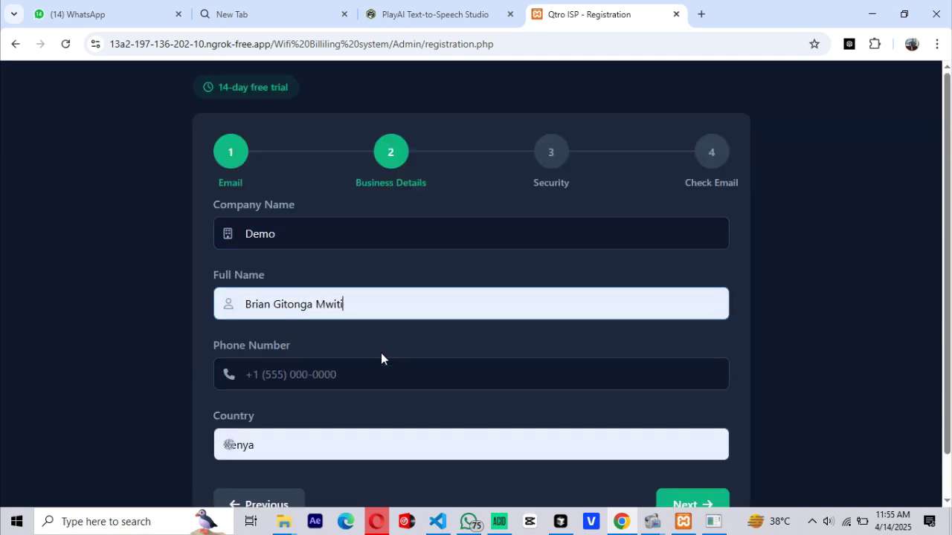
left_click(364, 373)
type("+25412345678")
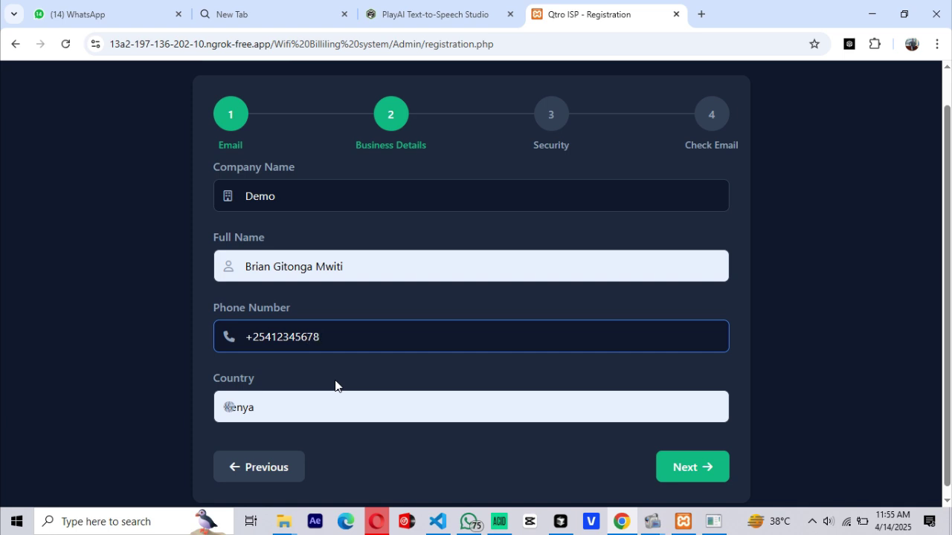
scroll(341, 371, "down", 1)
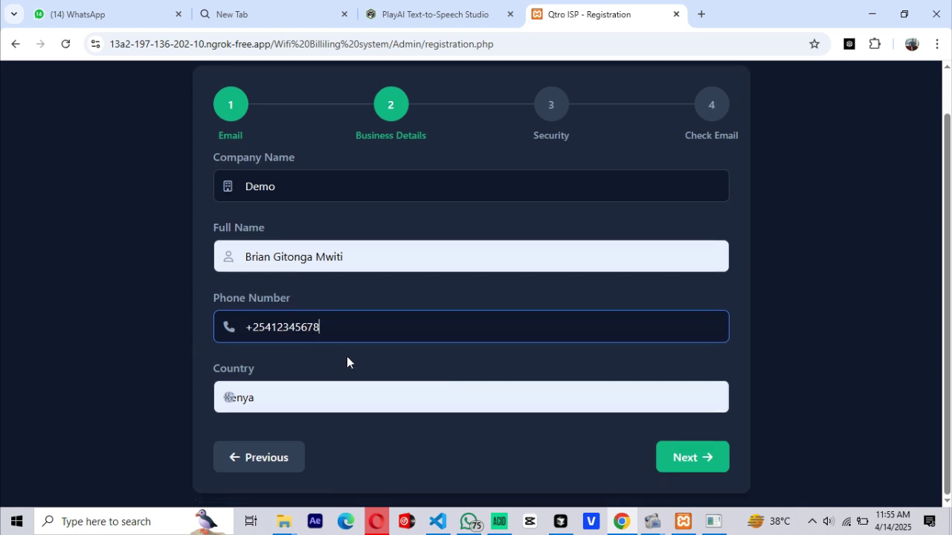
left_click(352, 398)
left_click(287, 310)
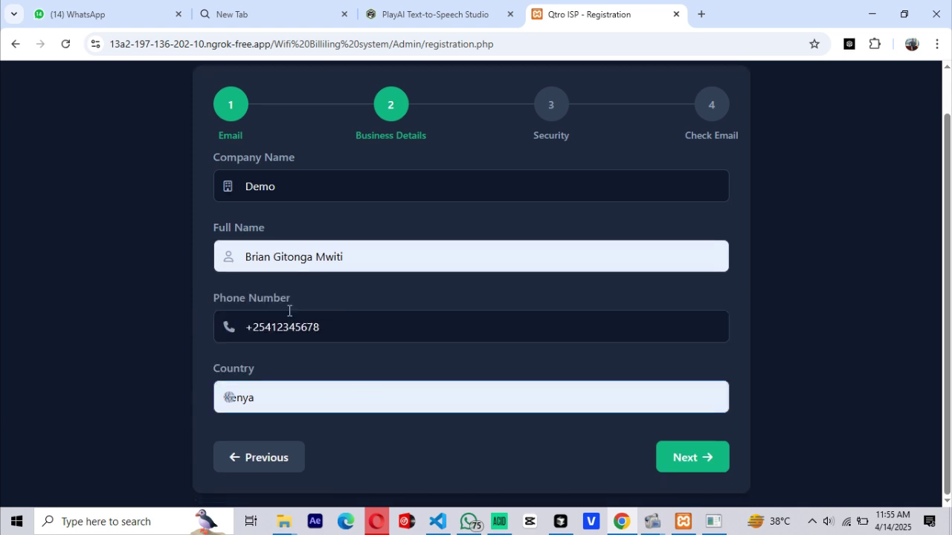
- Create an account password and enter the same password in Confirm Password
left_click(685, 458)
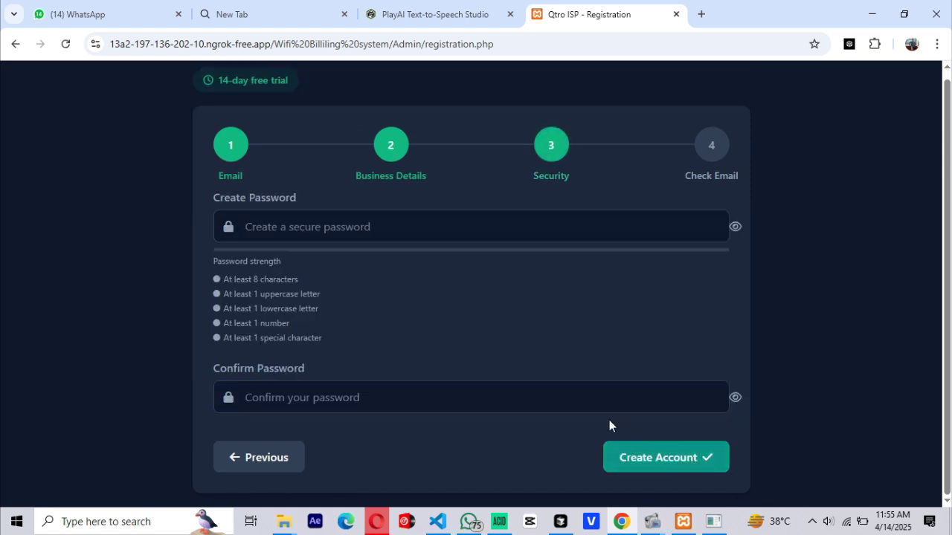
left_click(413, 221)
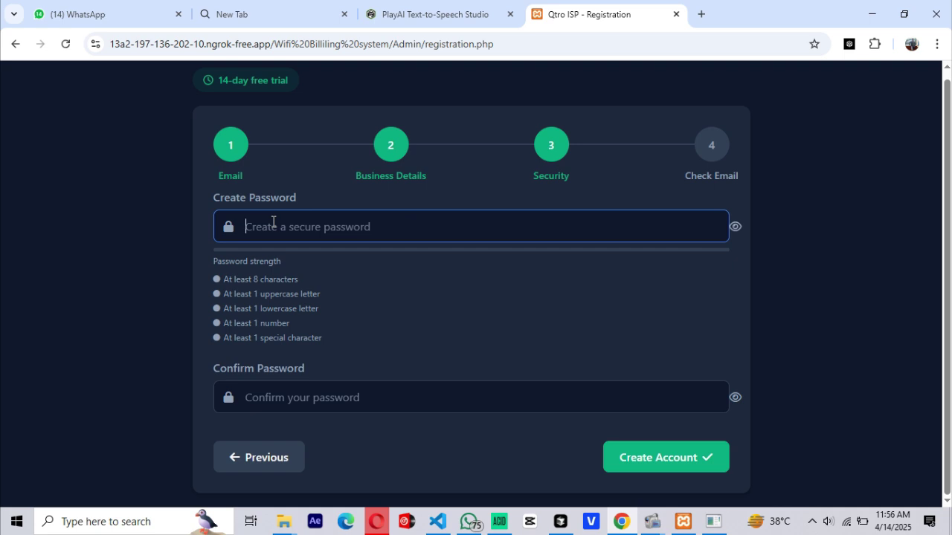
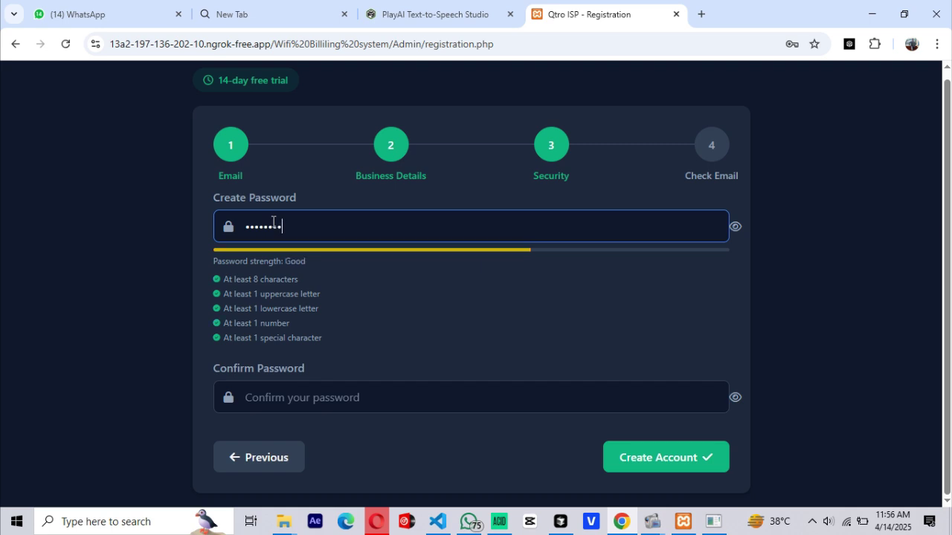
left_click(735, 230)
left_click_drag(327, 225, 203, 232)
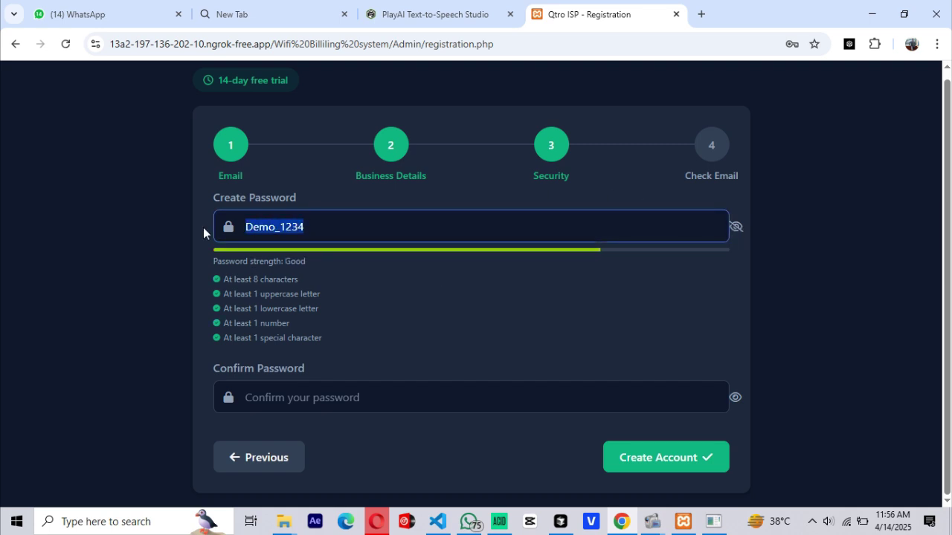
left_click(297, 405)
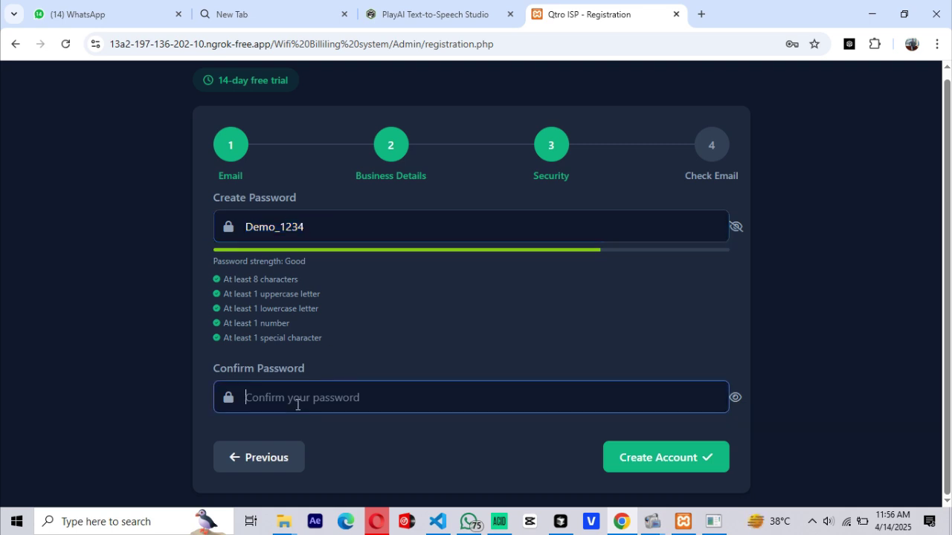
key("ctrl+v")
left_click(734, 399)
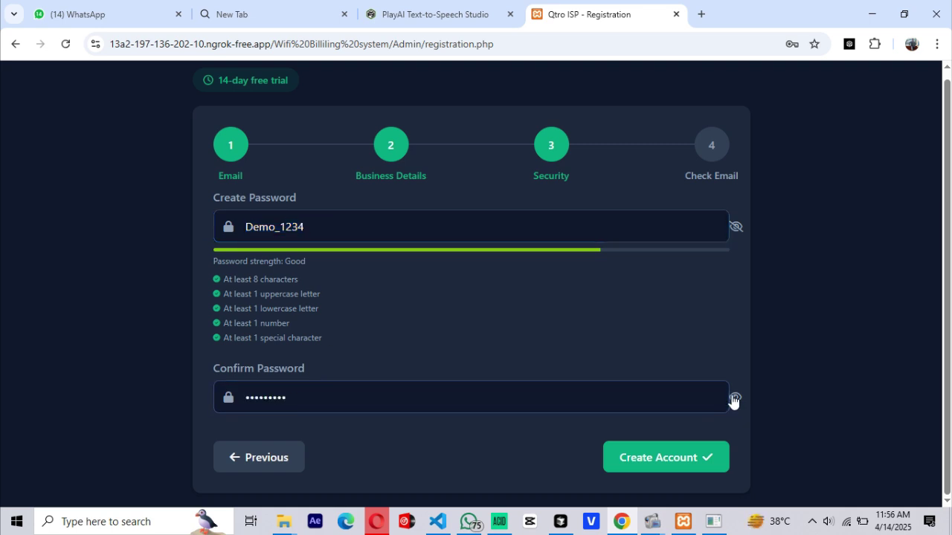
- Create the account and save its password in Chrome's password manager
left_click(635, 457)
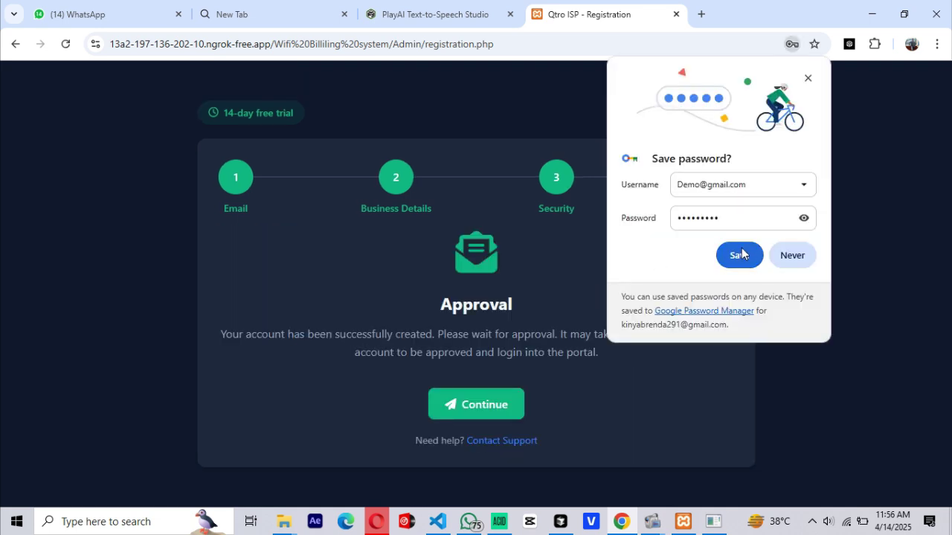
left_click(738, 255)
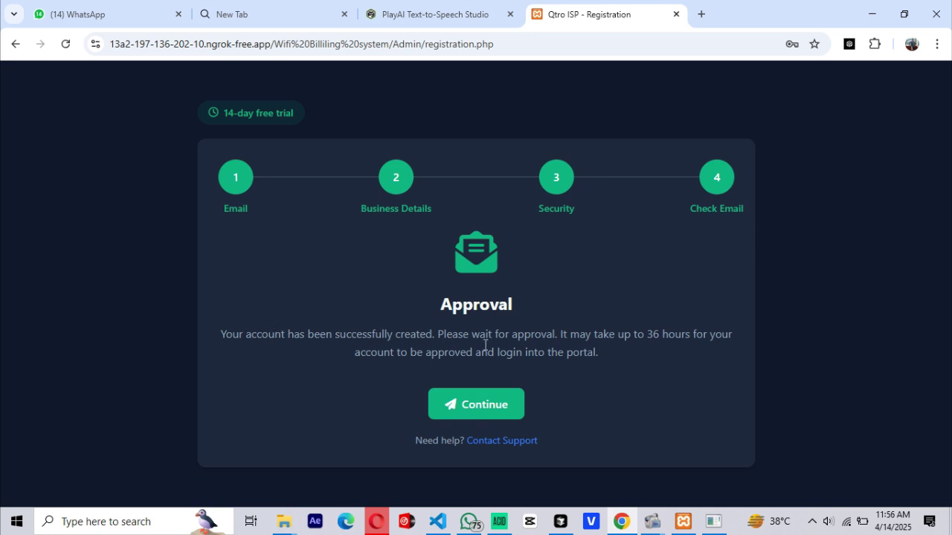
left_click(476, 408)
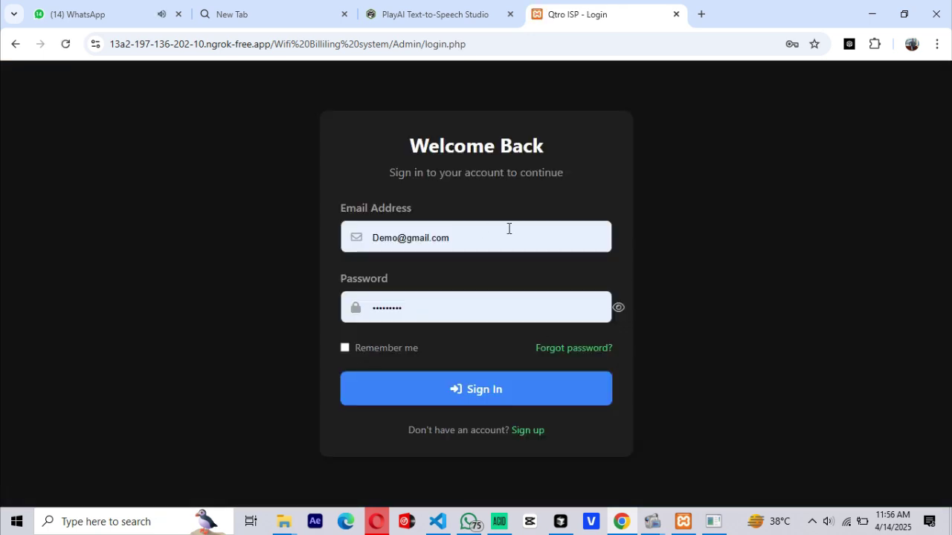
- Sign in with the saved login and Remember me ticked
left_click(498, 232)
left_click(448, 287)
left_click(344, 348)
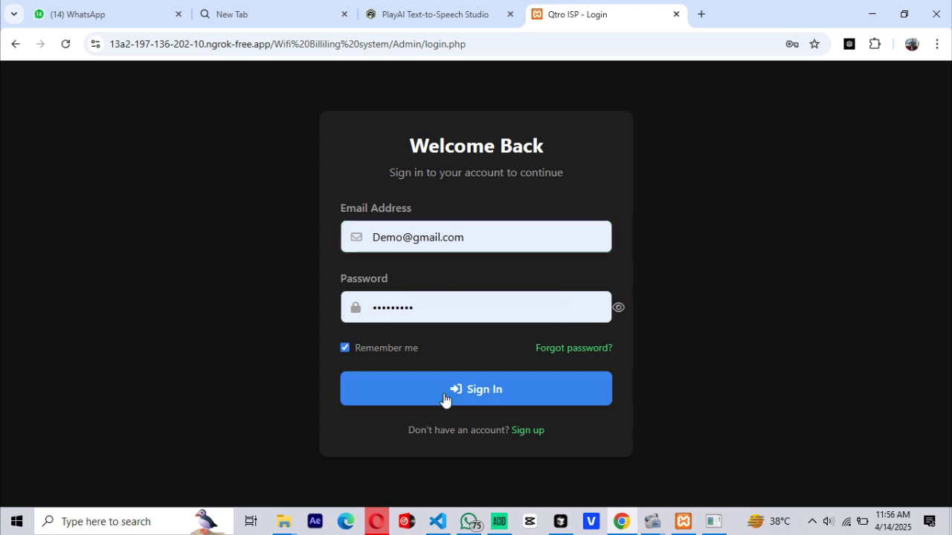
left_click(444, 397)
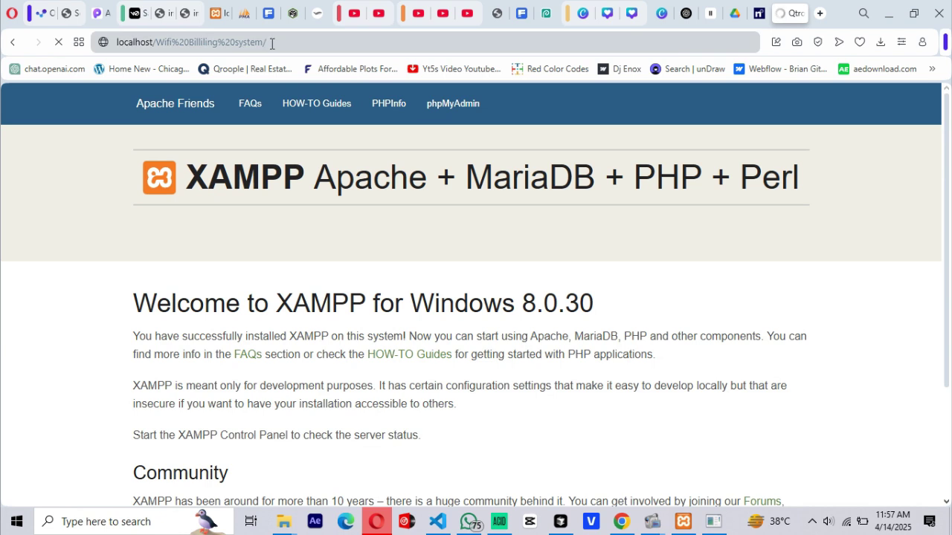
- Give the first pending reseller a 1 Month subscription and confirm activation
key("Return")
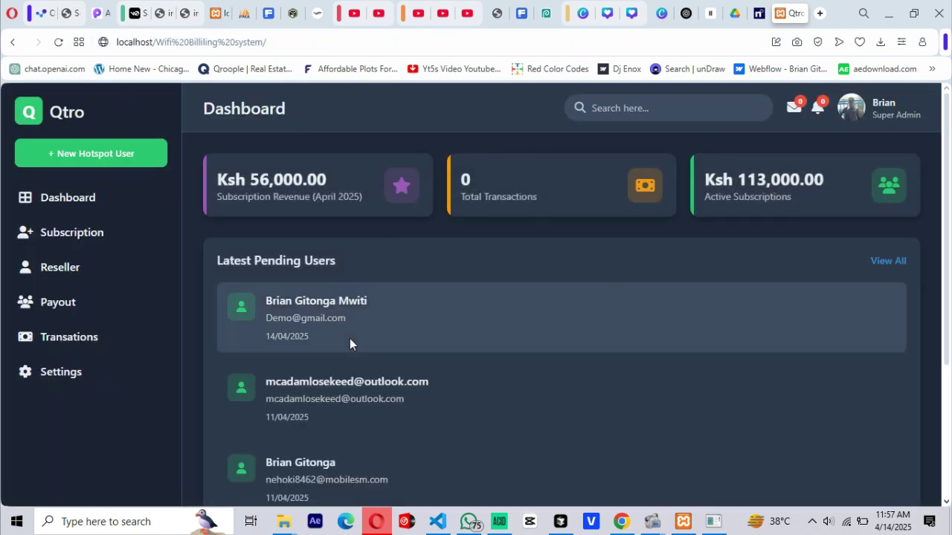
scroll(349, 338, "down", 1)
scroll(349, 339, "up", 1)
left_click(71, 232)
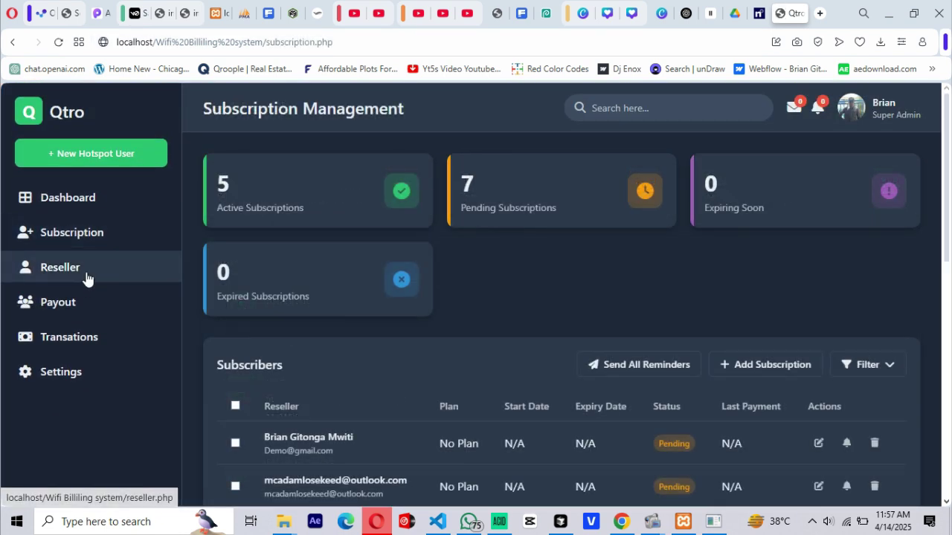
left_click(87, 273)
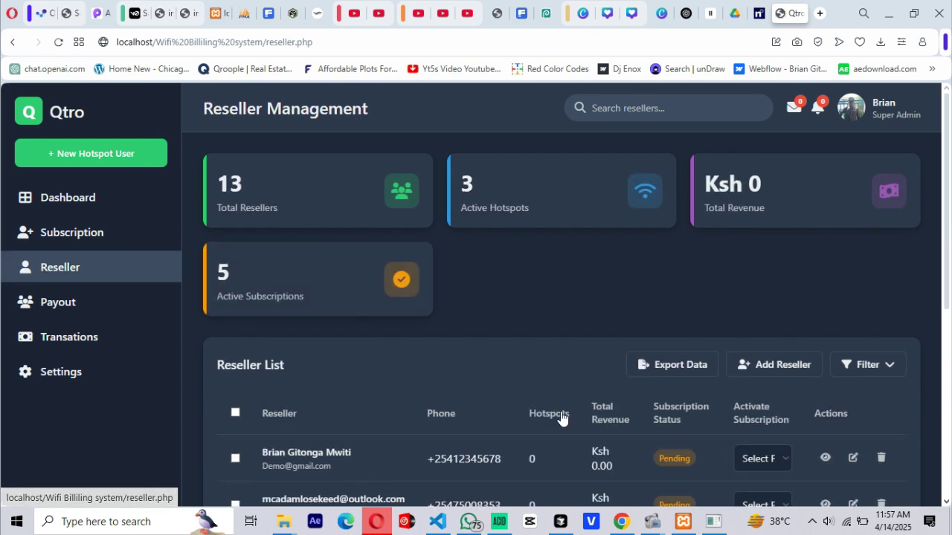
scroll(426, 304, "down", 3)
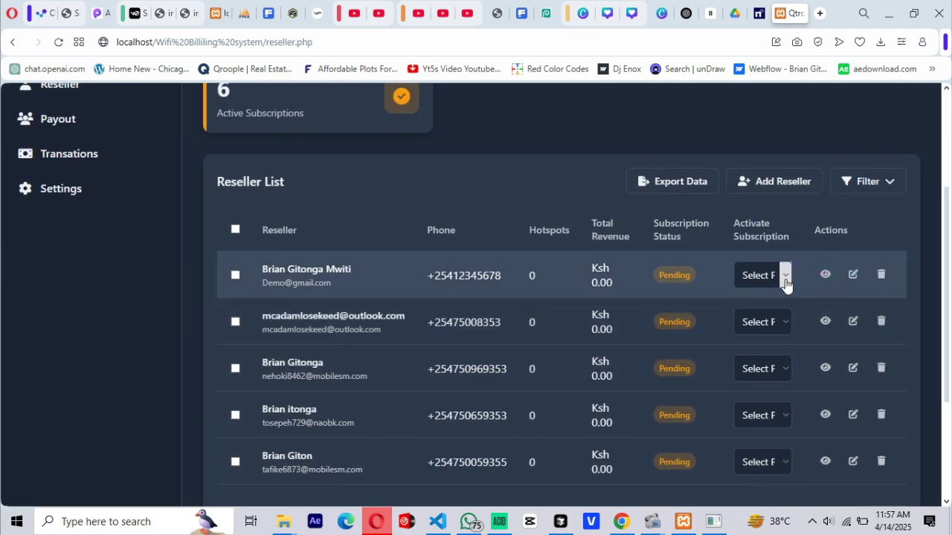
left_click(785, 276)
left_click(756, 317)
left_click(549, 120)
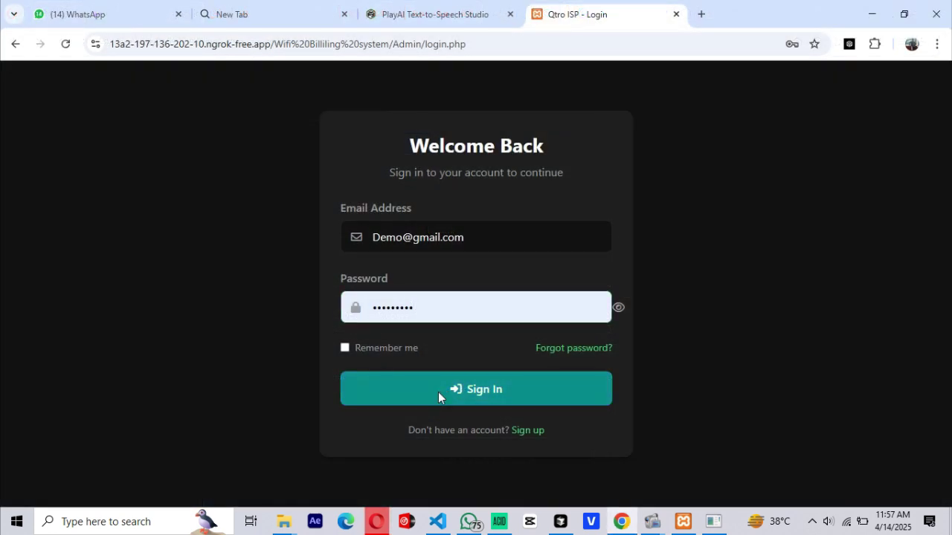
- Sign in to the reseller account and switch the dashboard to light mode
left_click(438, 391)
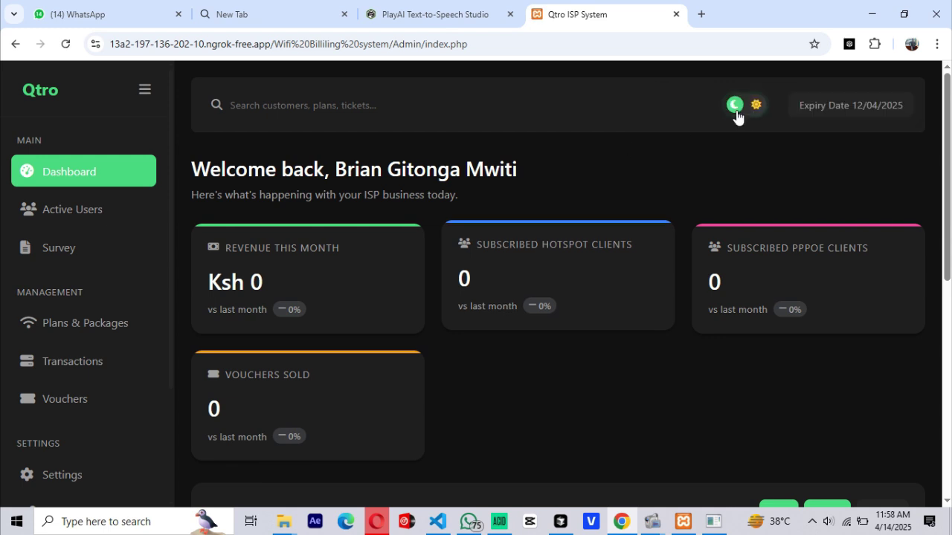
left_click(737, 108)
scroll(491, 350, "down", 3)
scroll(488, 348, "up", 3)
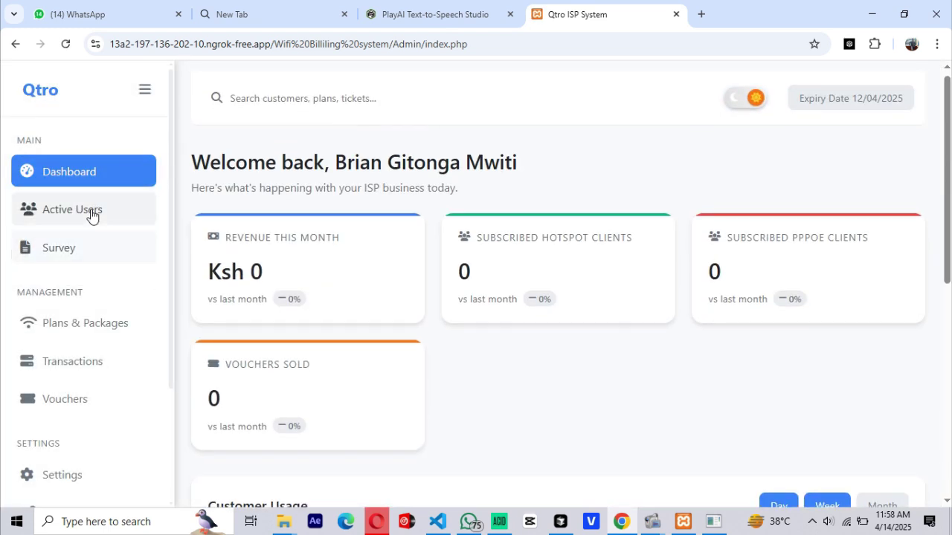
- Visit Active Users, return to the Dashboard, and switch back to dark mode
left_click(88, 210)
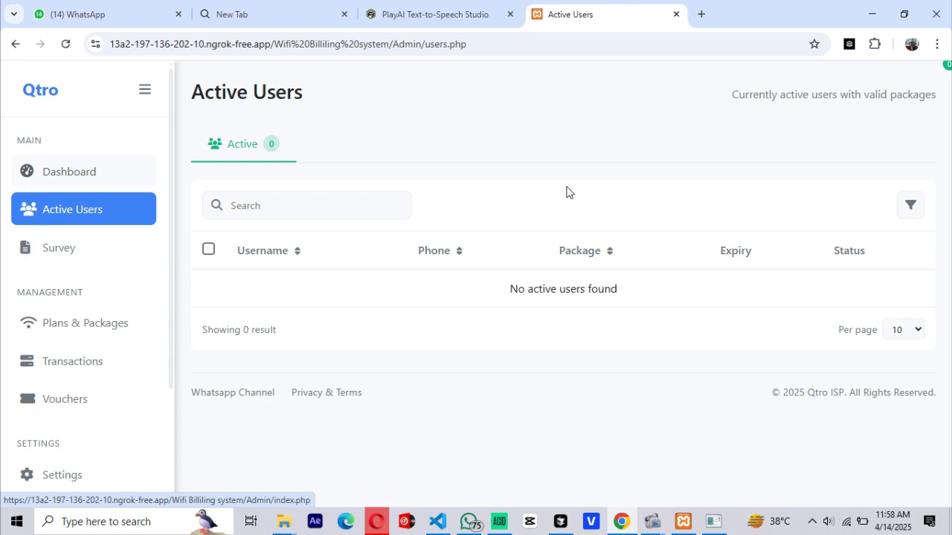
left_click(84, 175)
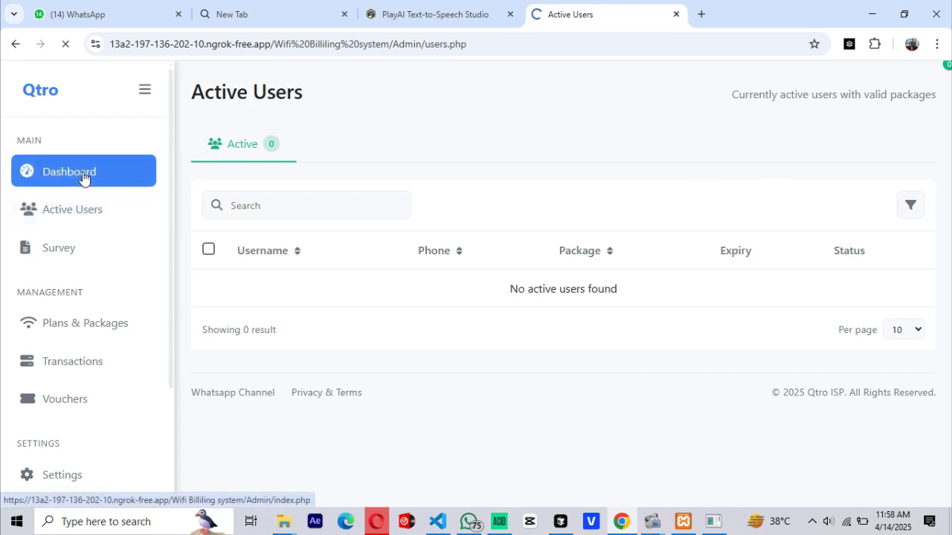
left_click(752, 106)
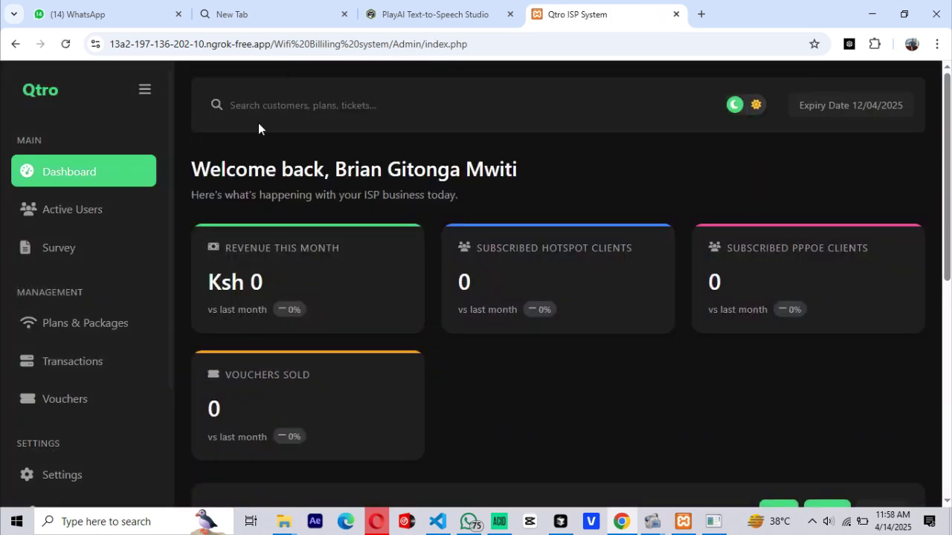
- Browse Active Users and the coming-soon Survey page, then open the empty Packages list
left_click(82, 220)
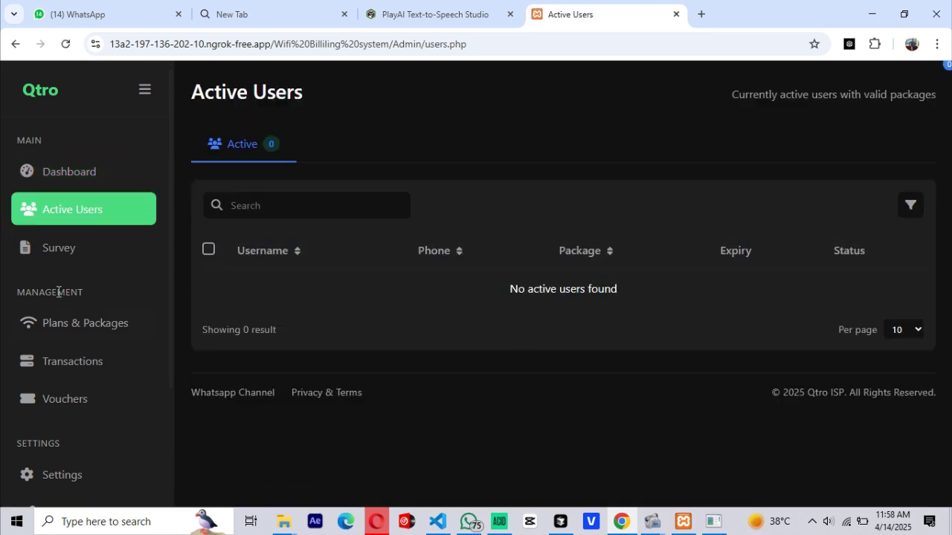
left_click(70, 248)
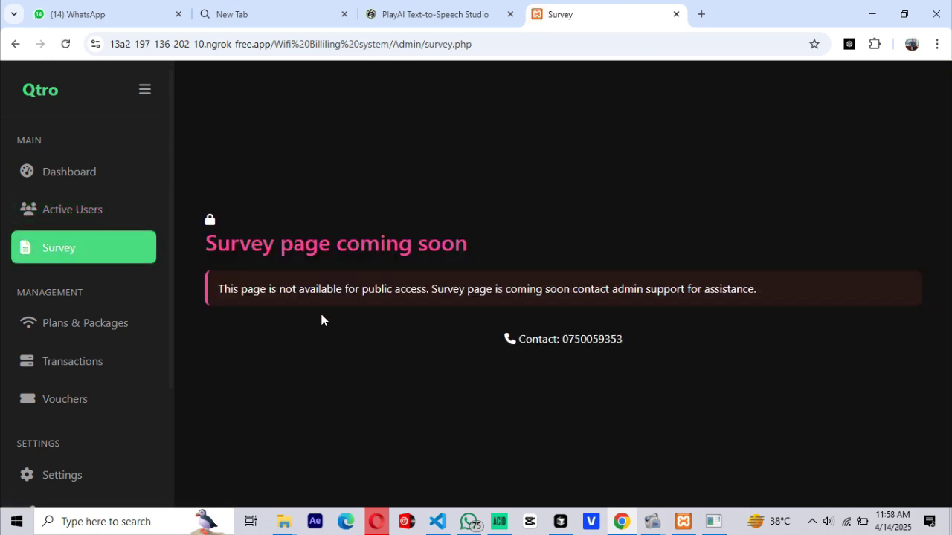
left_click_drag(633, 288, 272, 330)
left_click(356, 352)
left_click(86, 327)
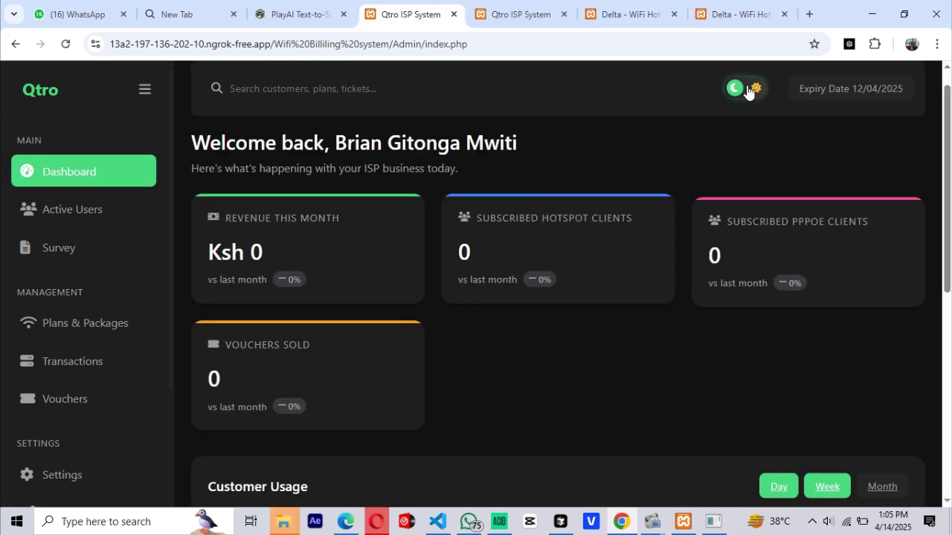
- Keep the dashboard in dark mode and open the Link Router page
left_click(748, 88)
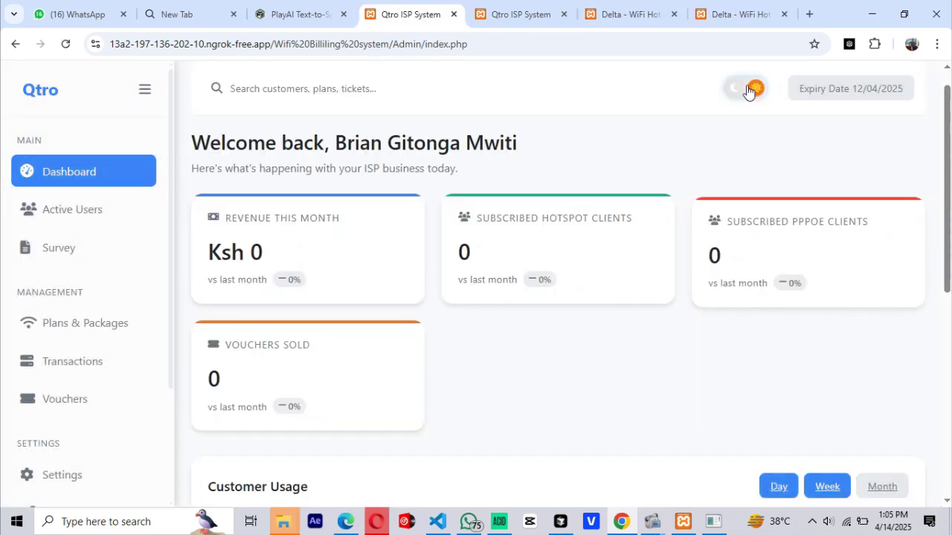
left_click(749, 88)
scroll(82, 368, "down", 3)
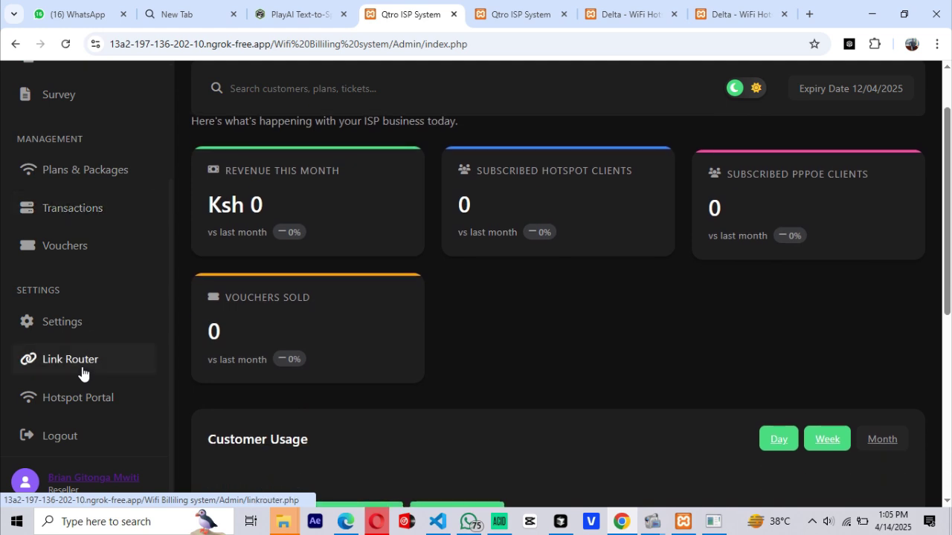
left_click(84, 361)
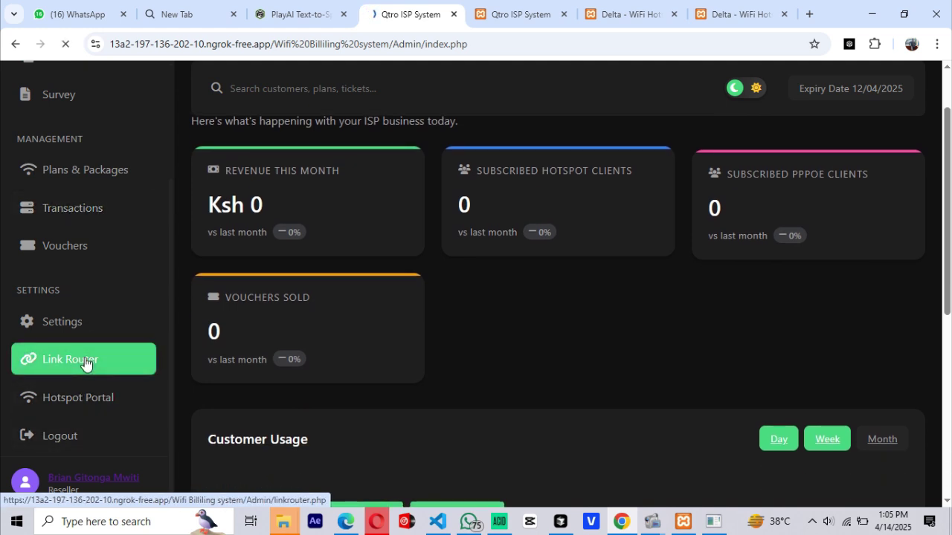
scroll(409, 307, "down", 2)
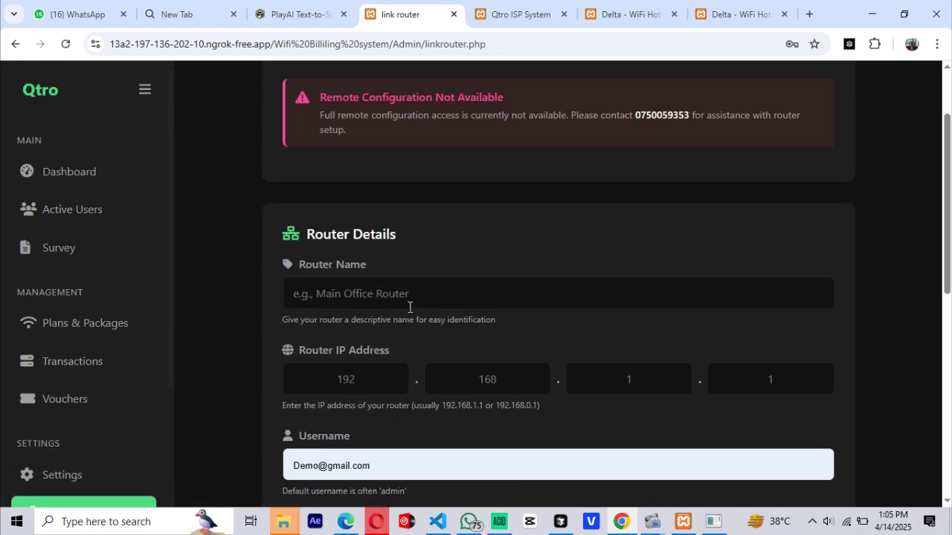
- Name the router 'router' and fill IP octets 192, 168 and 1, missing the third
left_click(408, 307)
left_click(383, 325)
left_click(338, 377)
left_click(342, 413)
left_click(487, 377)
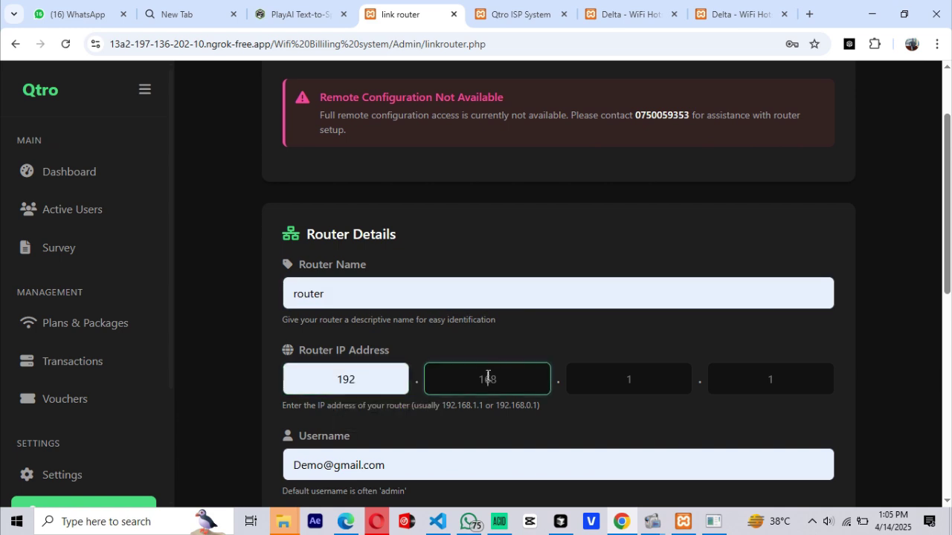
left_click(510, 417)
left_click(637, 374)
left_click(774, 379)
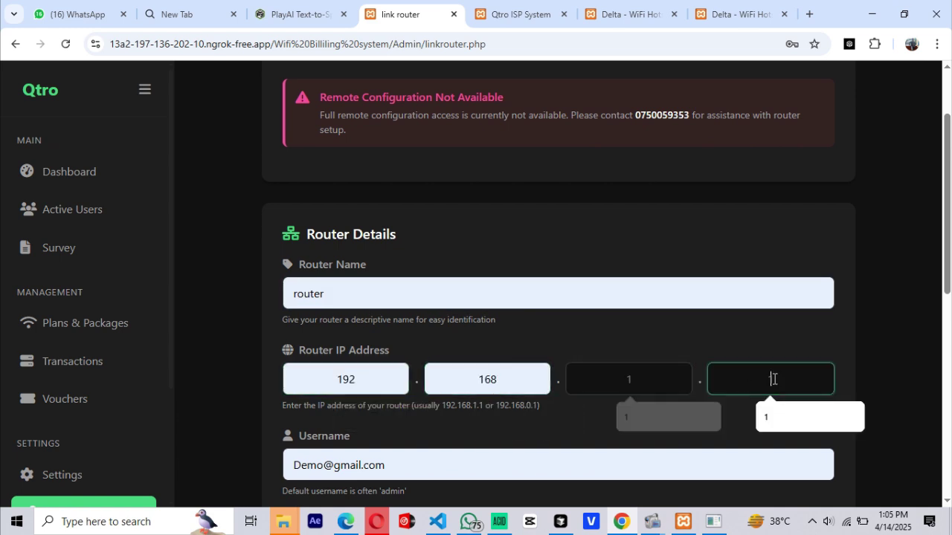
left_click(784, 411)
- Enter the router username and password and set API port 80
scroll(586, 384, "down", 2)
left_click(561, 350)
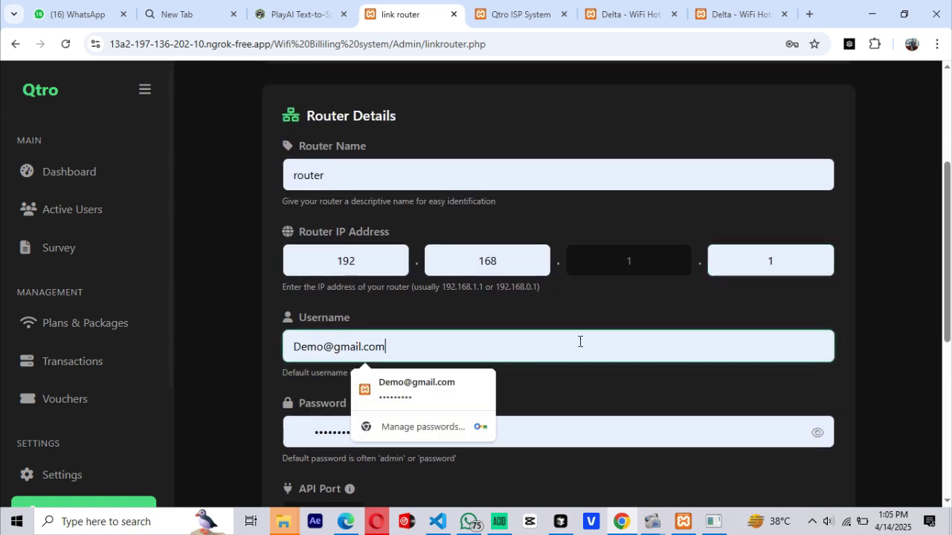
left_click(562, 429)
left_click(817, 432)
scroll(679, 421, "down", 1)
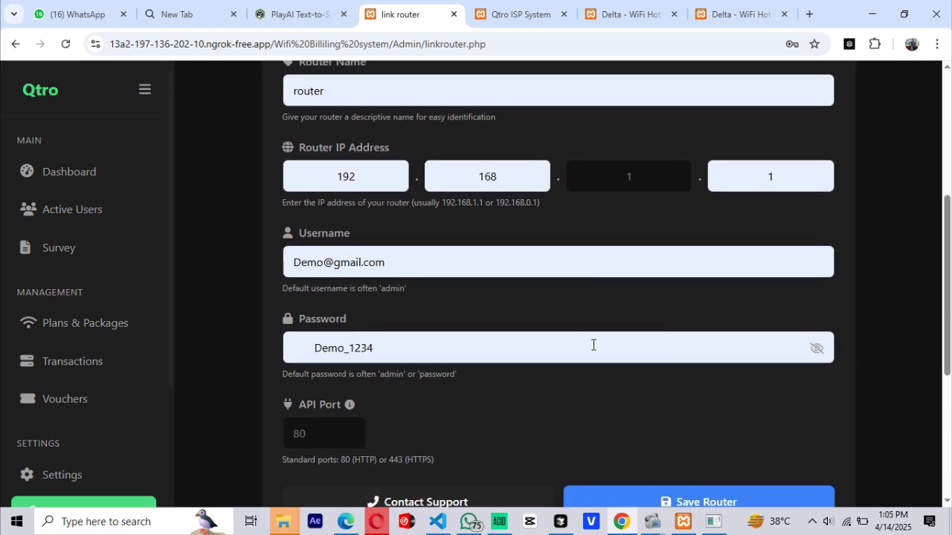
left_click(299, 434)
scroll(310, 436, "down", 2)
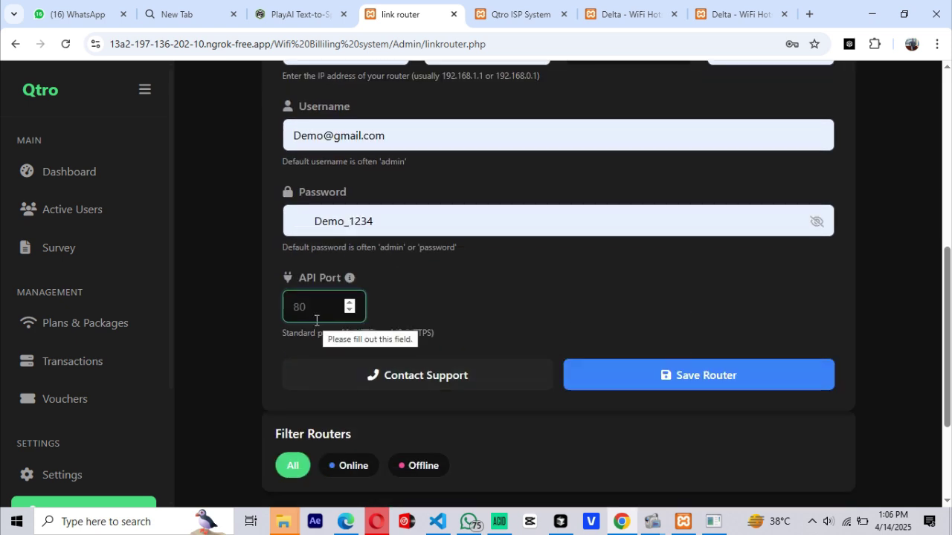
type("80")
scroll(390, 230, "down", 2)
scroll(620, 362, "up", 2)
- Fill the missing third octet with 1 and save the router at 192.168.1.1
left_click(639, 355)
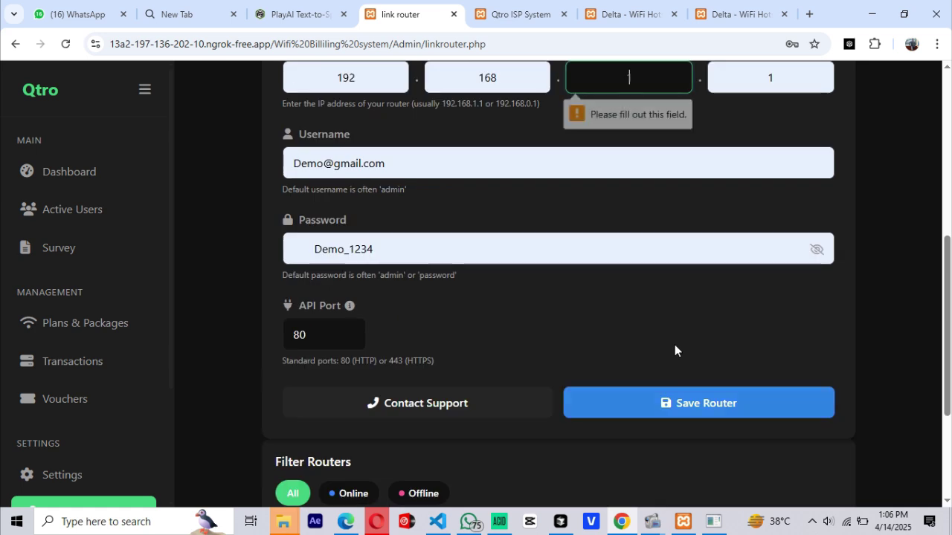
scroll(599, 191, "up", 2)
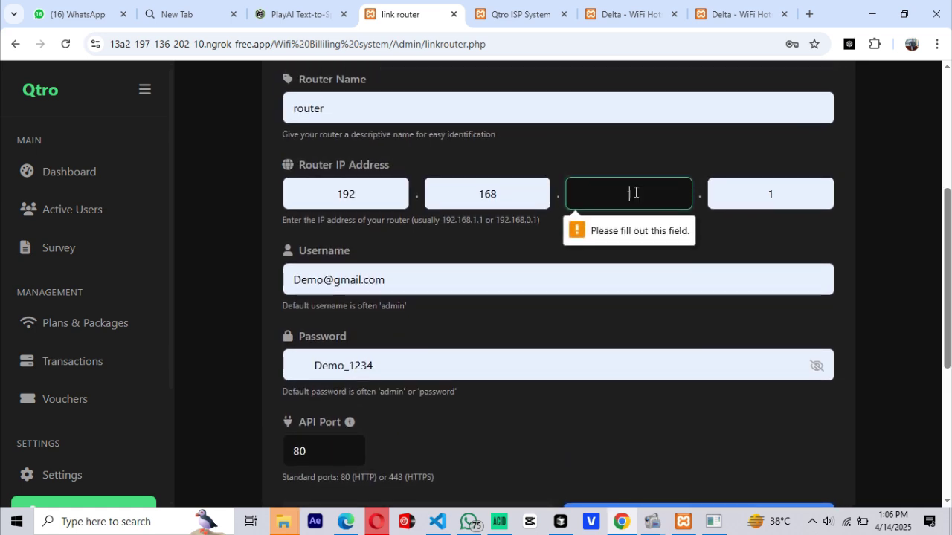
left_click(634, 192)
type("1")
scroll(749, 227, "down", 3)
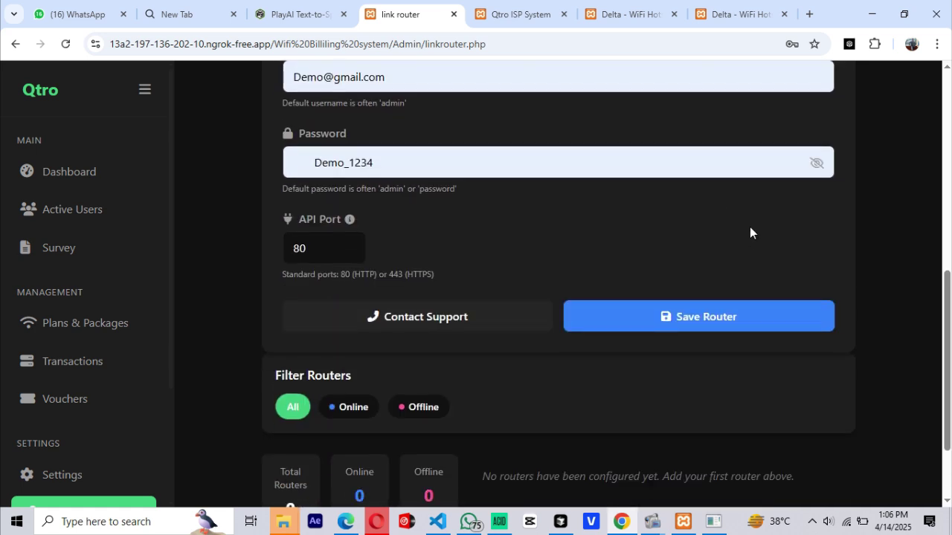
left_click(682, 330)
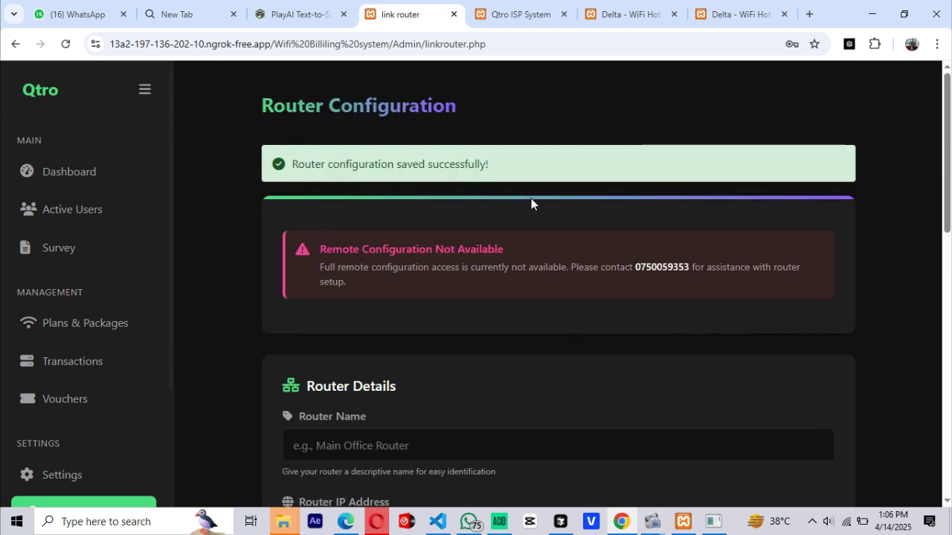
- Sync the saved router so it shows Online, then return to the empty Packages list
scroll(531, 204, "down", 8)
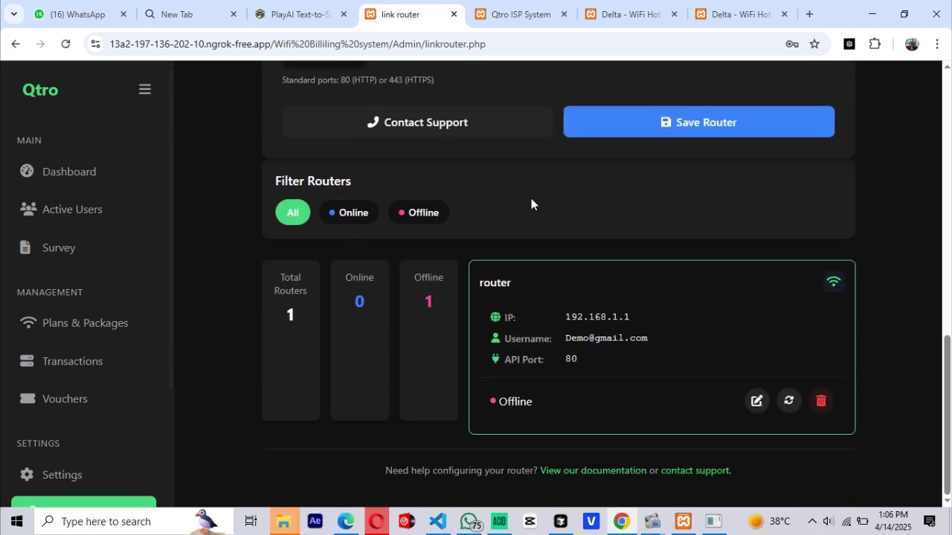
left_click(788, 402)
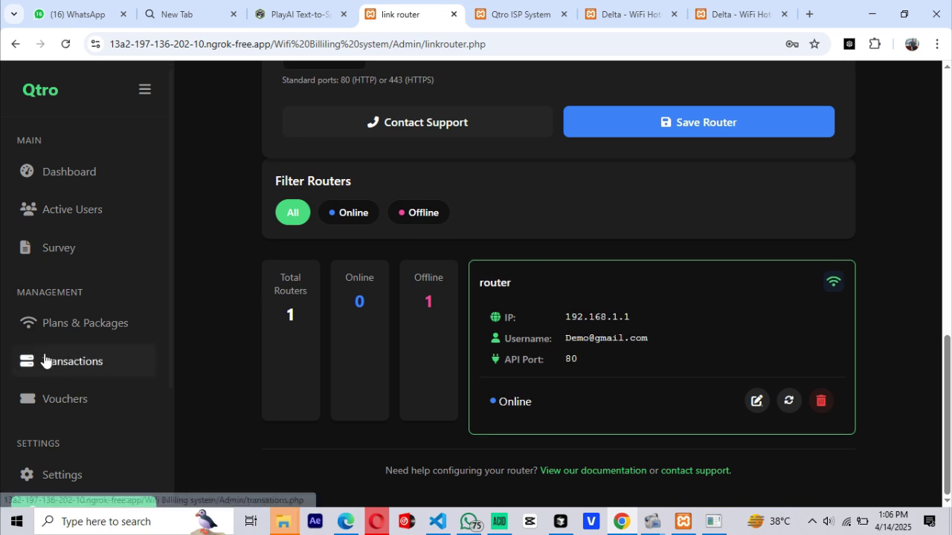
left_click(98, 324)
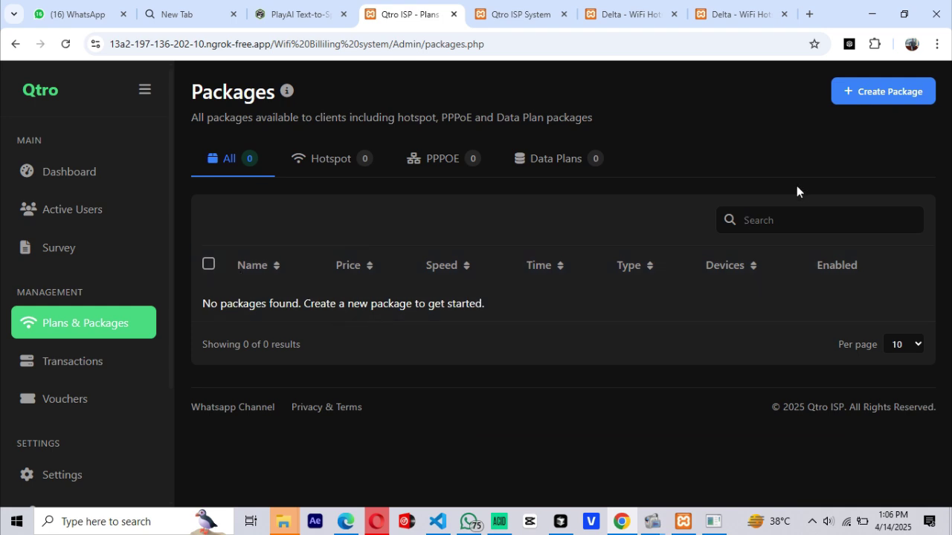
- Start a Hotspot package named '2HR Qtro Konnect' with a 2 Hours duration
left_click(882, 97)
left_click(400, 198)
left_click(340, 232)
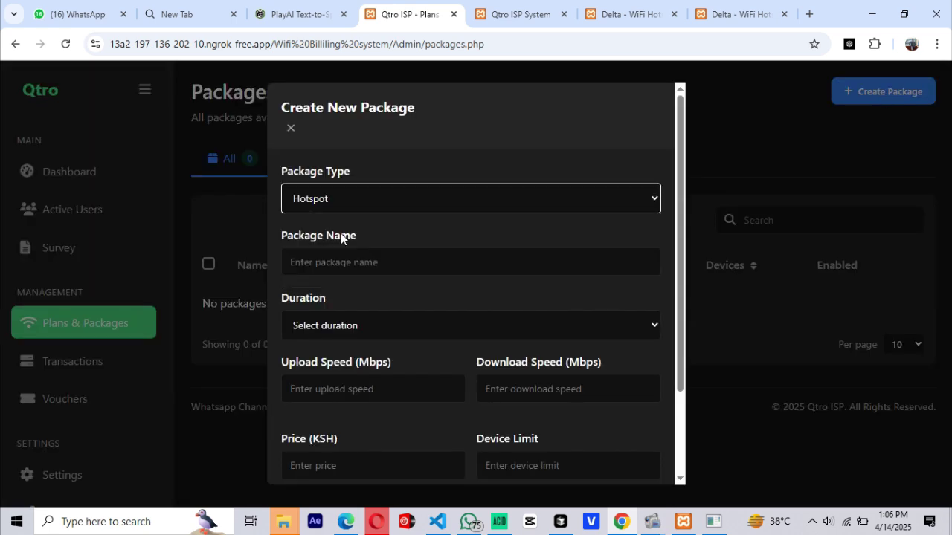
left_click(481, 219)
type("2HR Qtro Konnect")
- Set 2 Mbps speed, price 10 KSH and a 1-device limit, then save the package
left_click(542, 319)
type("2")
scroll(394, 360, "down", 1)
left_click(394, 360)
type("10")
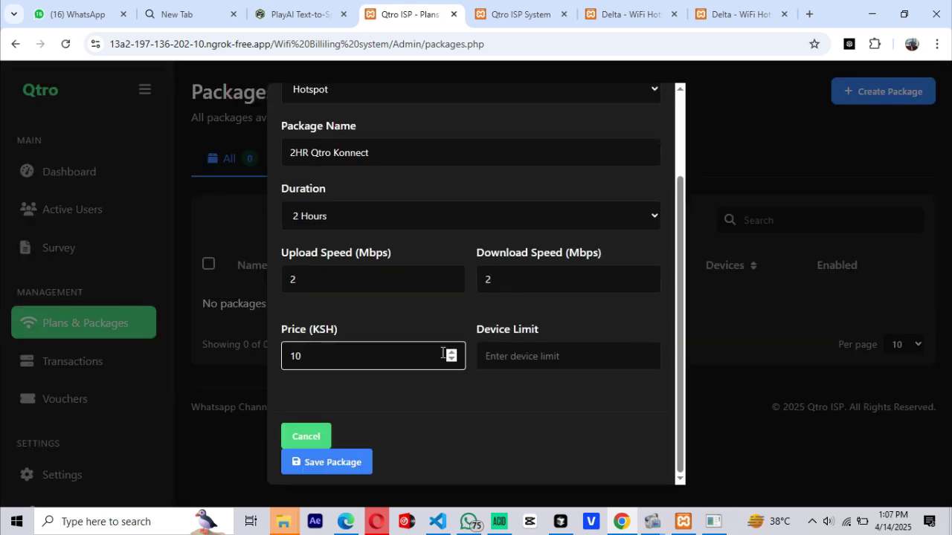
left_click(637, 347)
type("1")
left_click(329, 464)
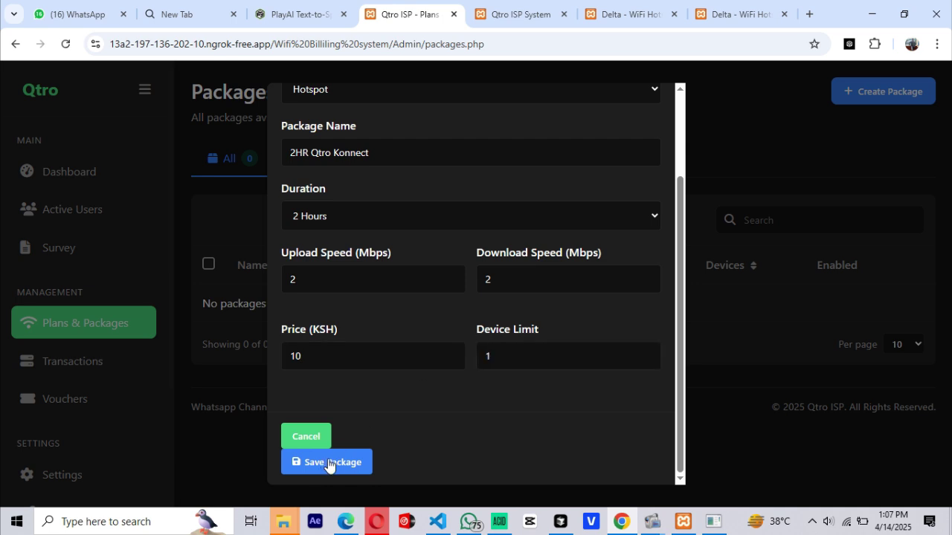